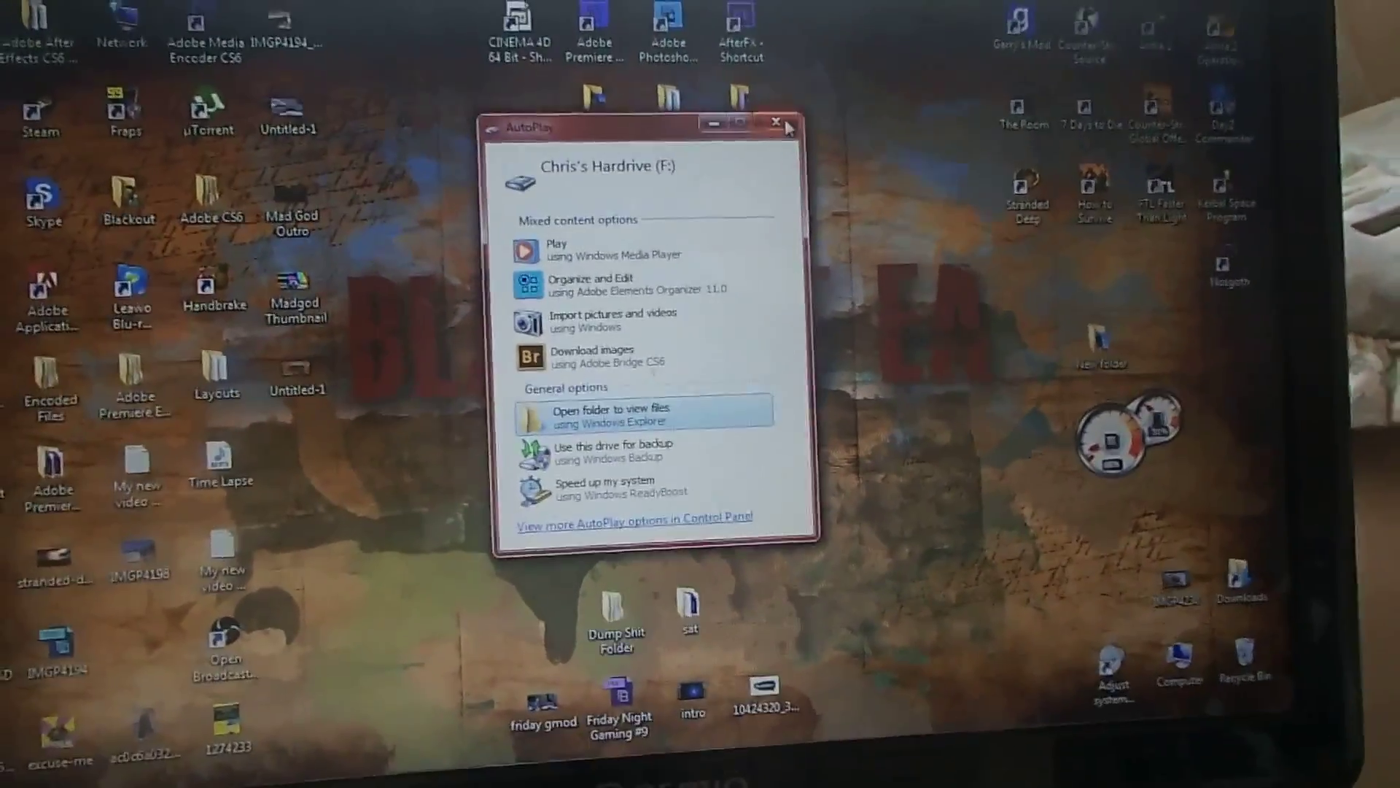
- Dismiss the external WD drive's AutoPlay window, leaving just the desktop
left_click(777, 117)
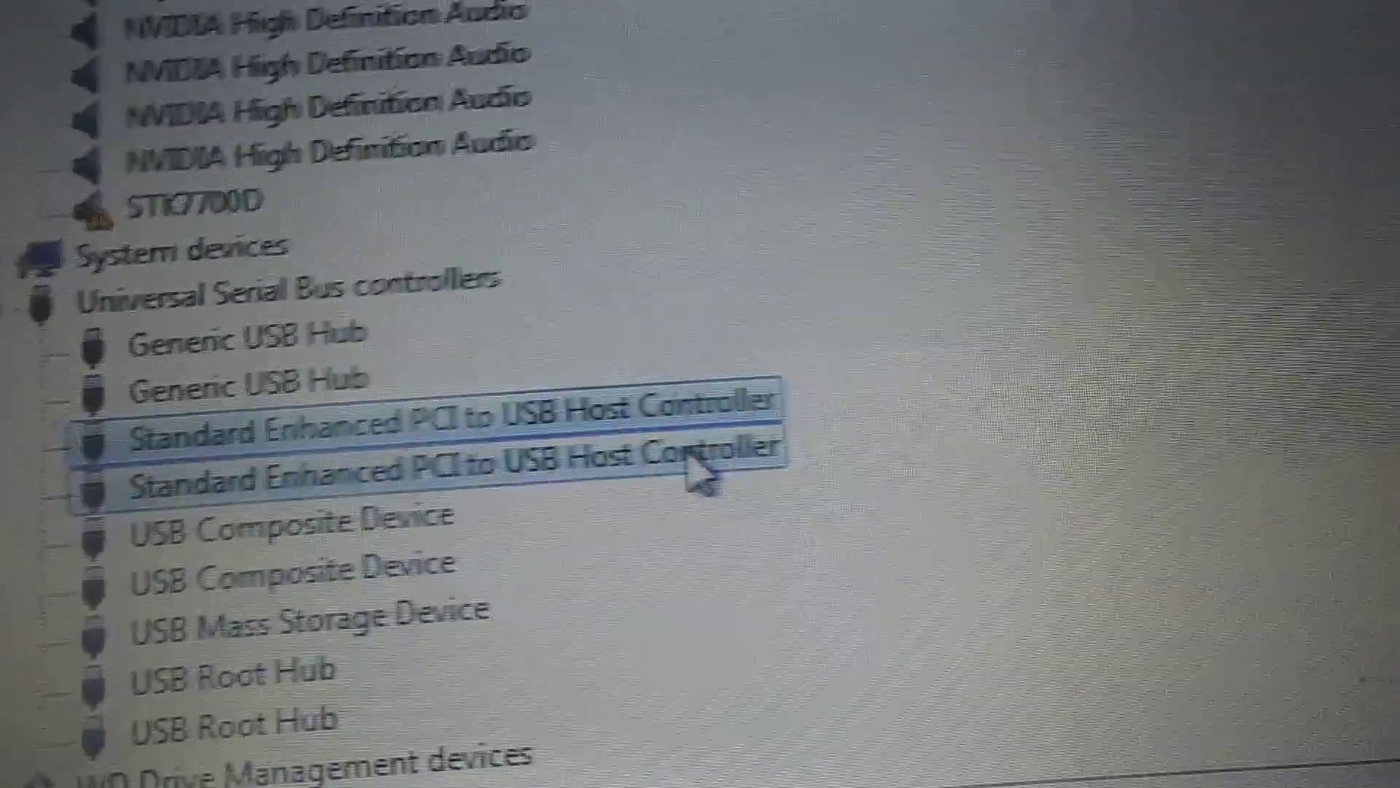
right_click(695, 471)
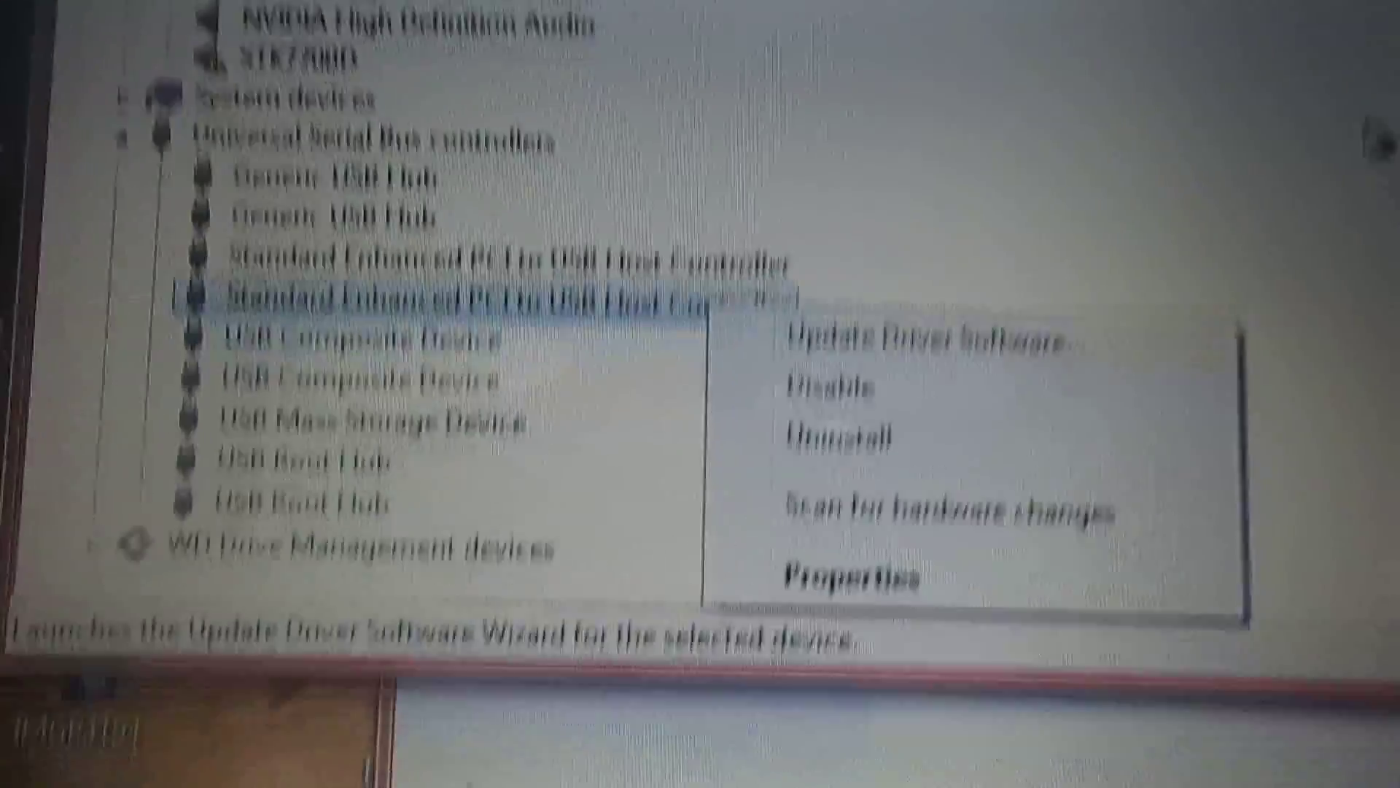
left_click(946, 398)
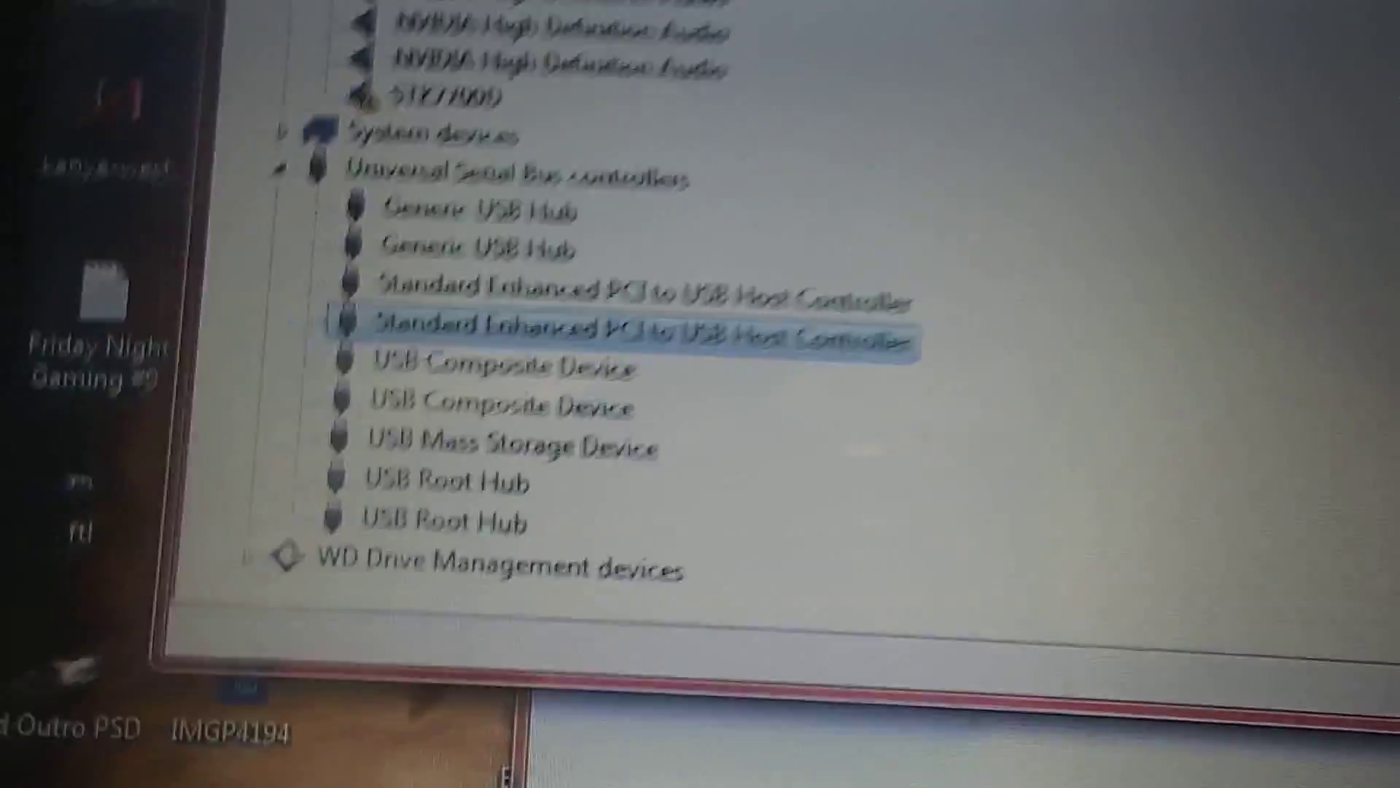